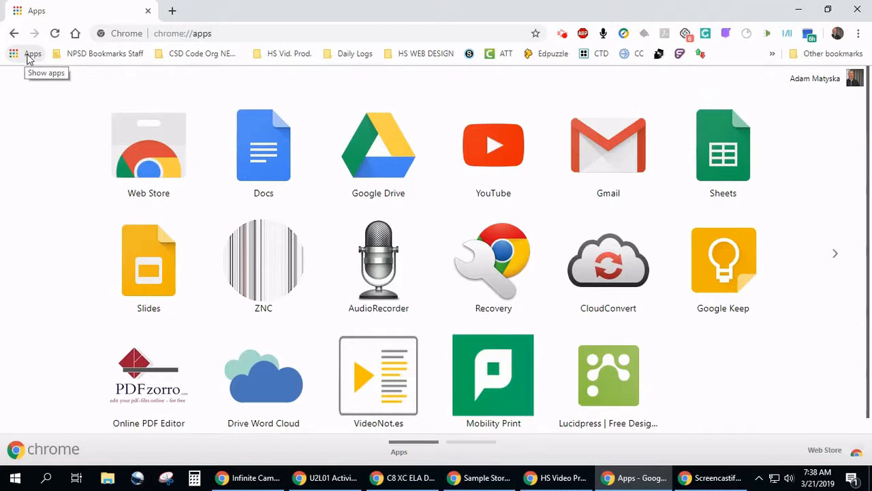
pyautogui.moveTo(591, 395); pyautogui.dragTo(631, 350)
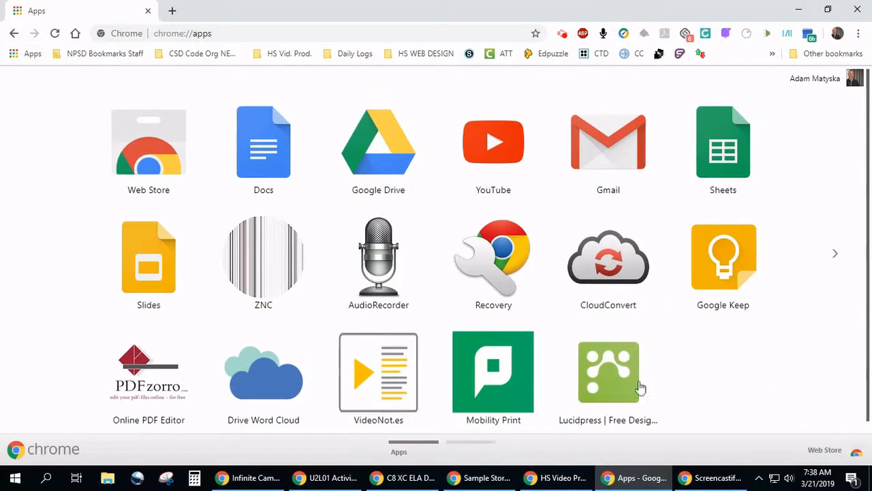
pyautogui.click(838, 258)
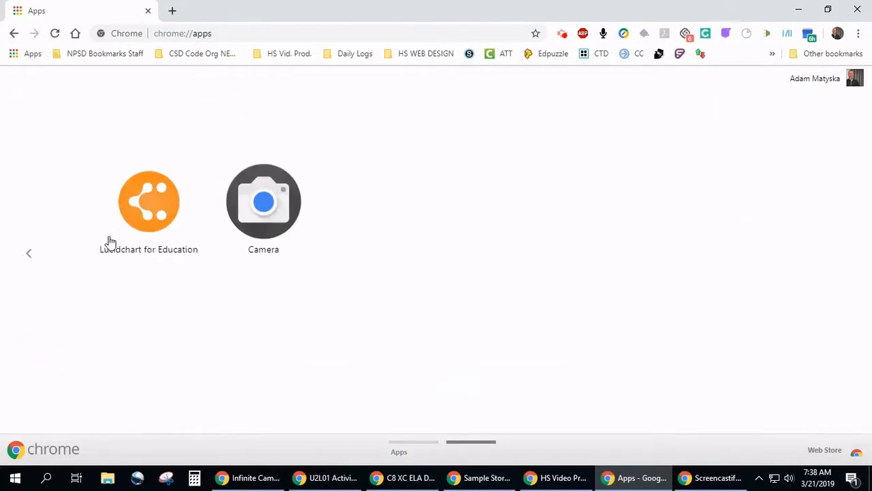
pyautogui.click(34, 257)
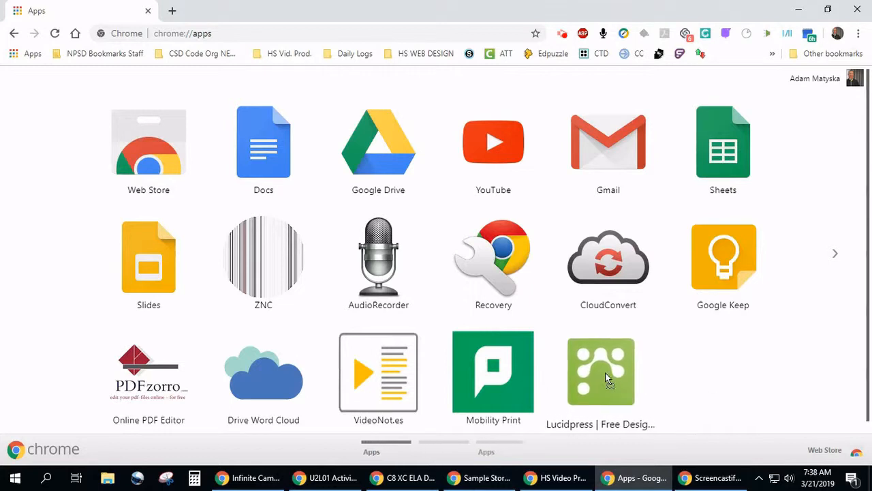
pyautogui.click(829, 266)
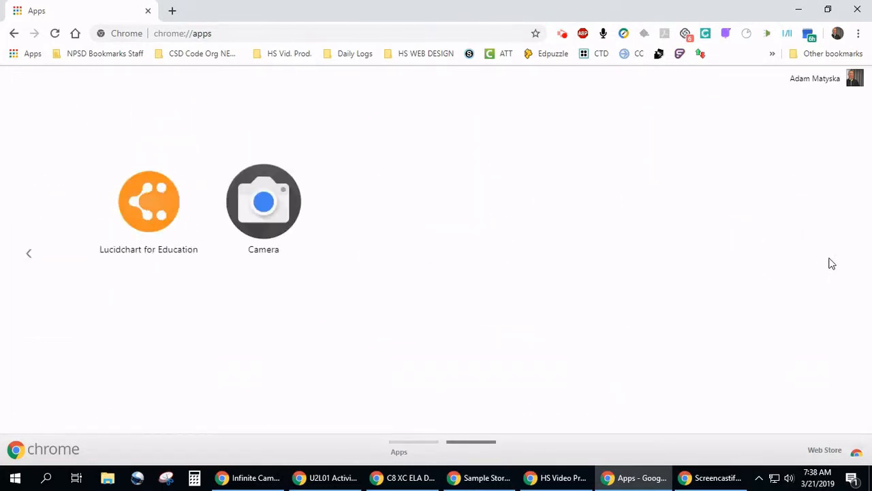
pyautogui.click(150, 196)
pyautogui.click(32, 257)
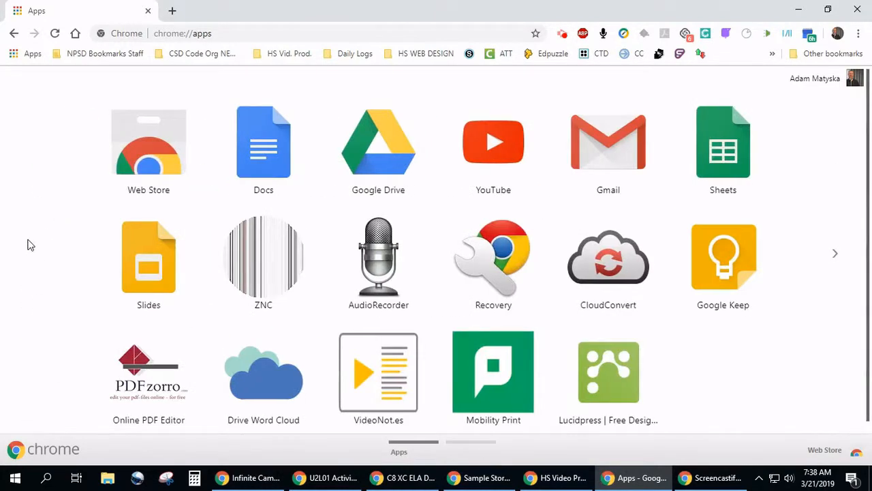
# Step: Open Lucidpress from the Chrome apps and log in through Google with the school account
pyautogui.click(620, 375)
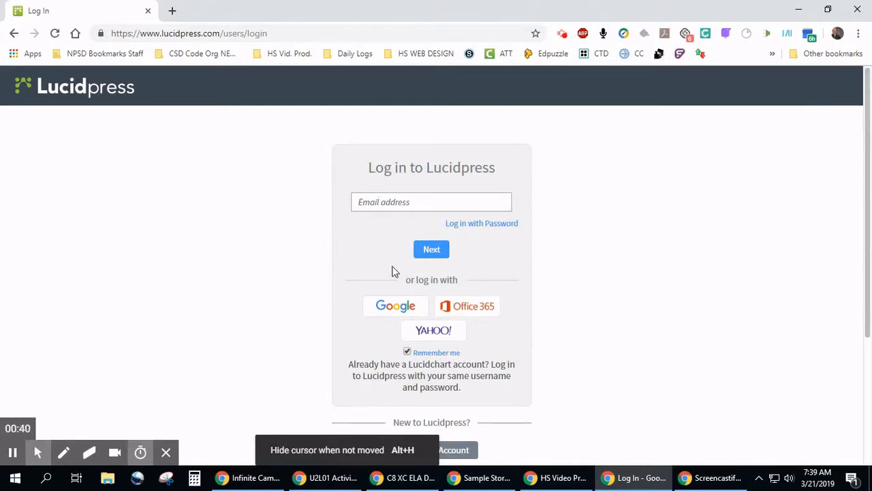
pyautogui.click(409, 311)
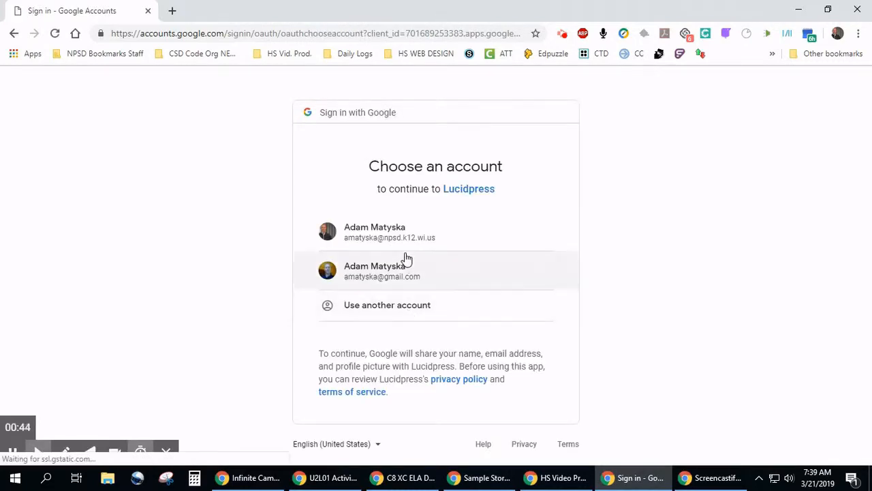
pyautogui.click(407, 237)
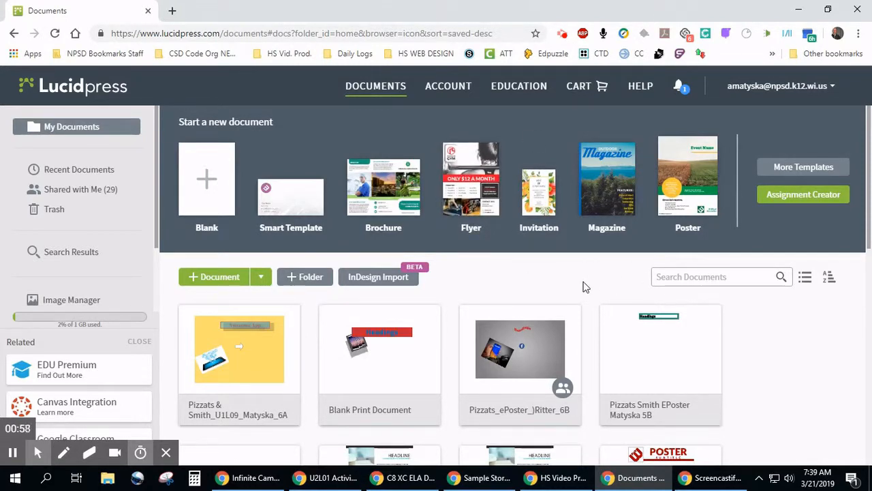
# Step: Open the template gallery from the documents list and browse the Posters category of the print templates
pyautogui.scroll(-2, 585, 287)
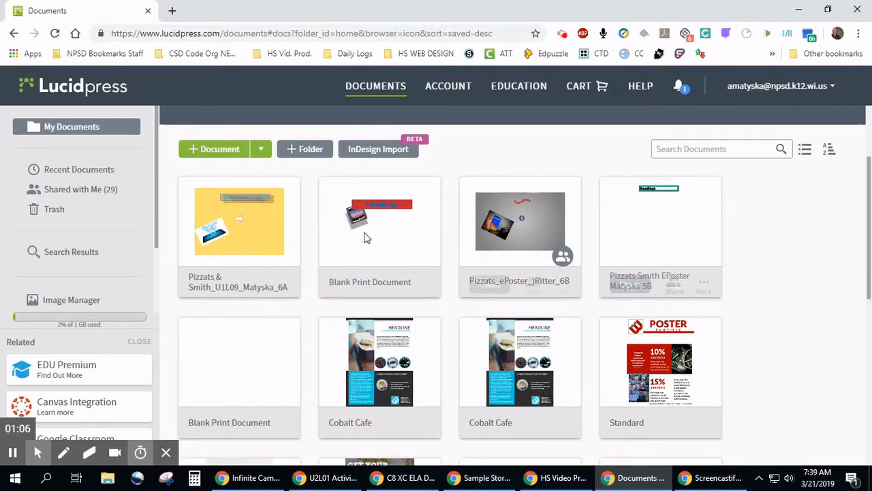
pyautogui.scroll(2, 312, 246)
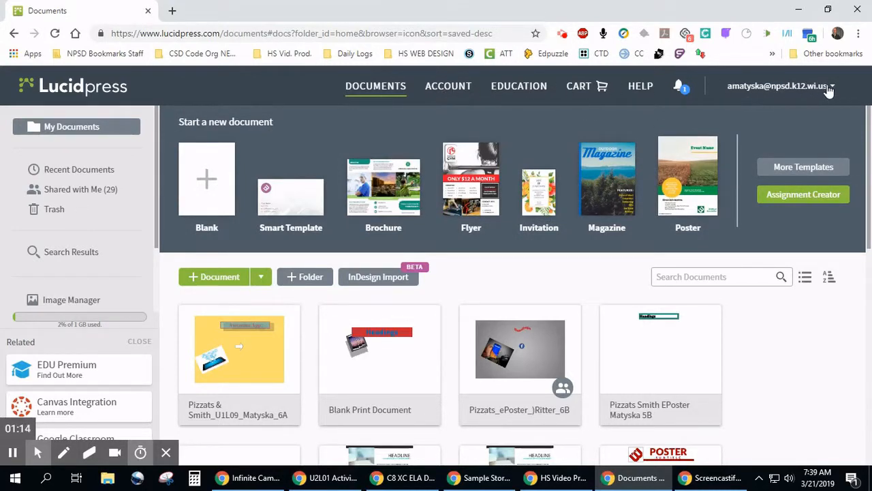
pyautogui.click(262, 279)
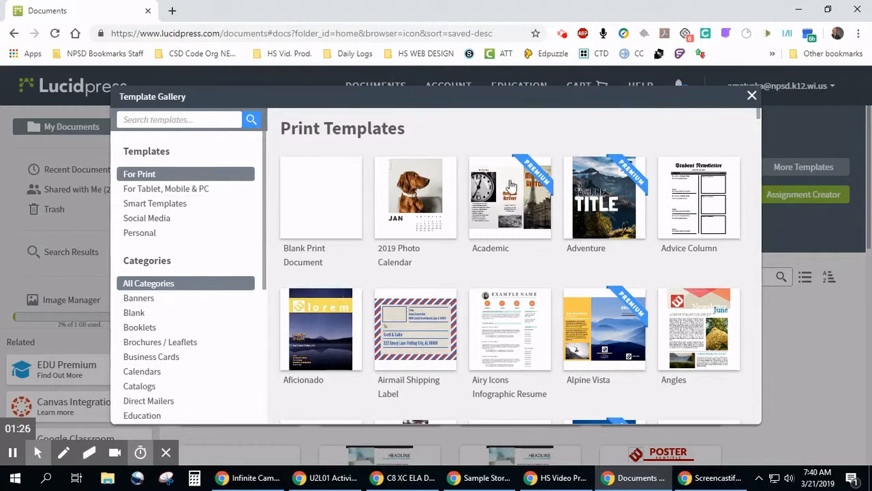
pyautogui.scroll(-4, 169, 255)
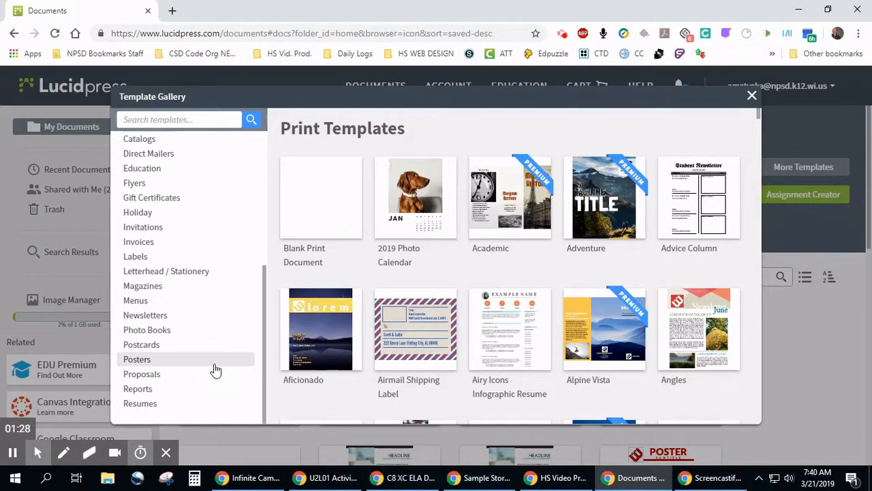
pyautogui.click(194, 363)
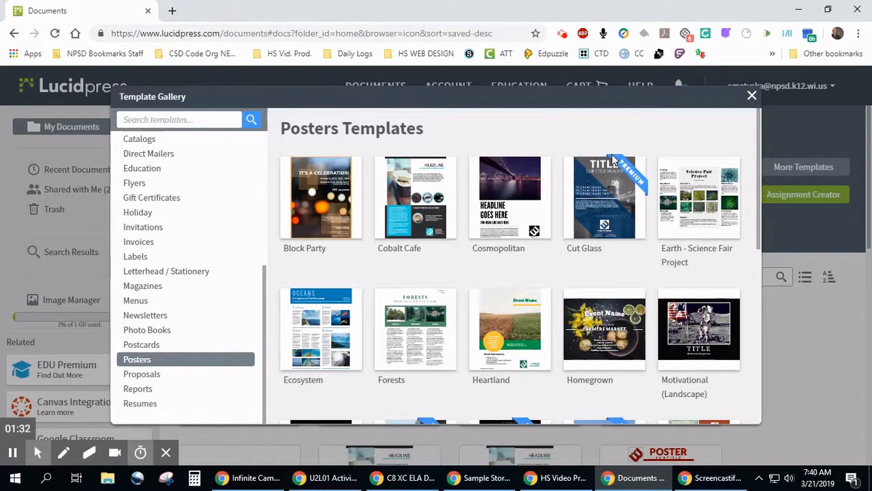
pyautogui.click(627, 167)
pyautogui.scroll(-3, 555, 265)
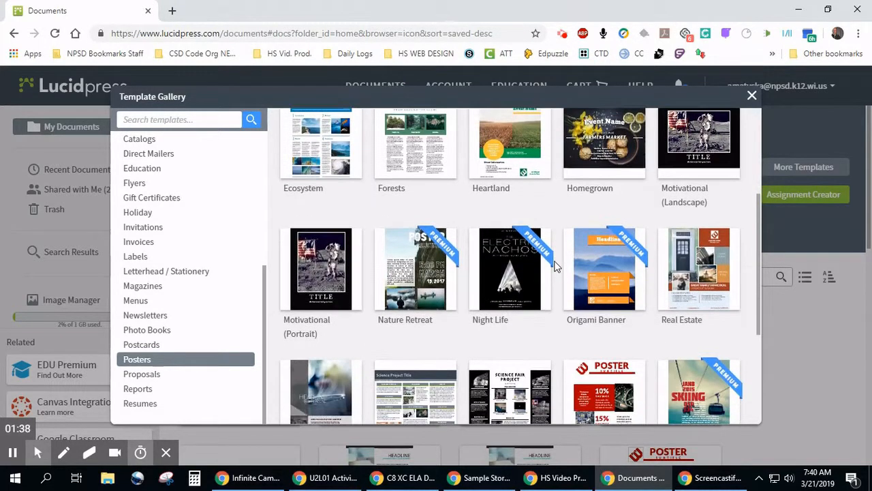
pyautogui.scroll(2, 553, 262)
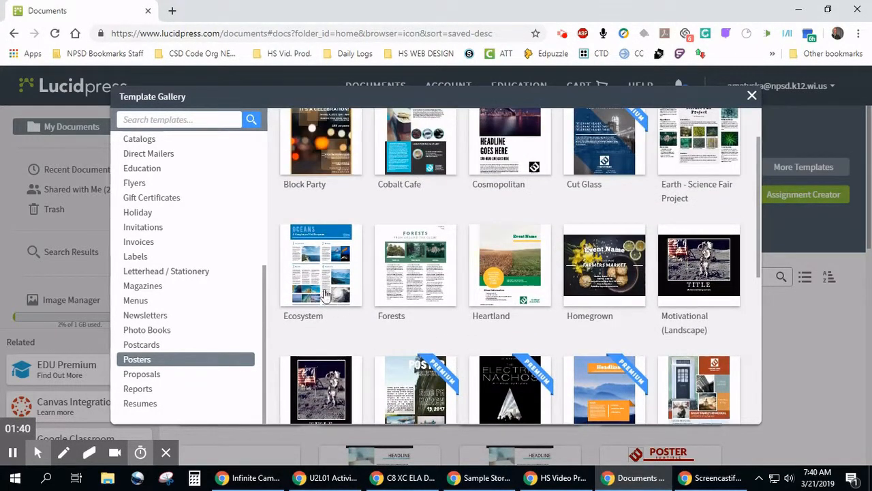
pyautogui.scroll(4, 228, 298)
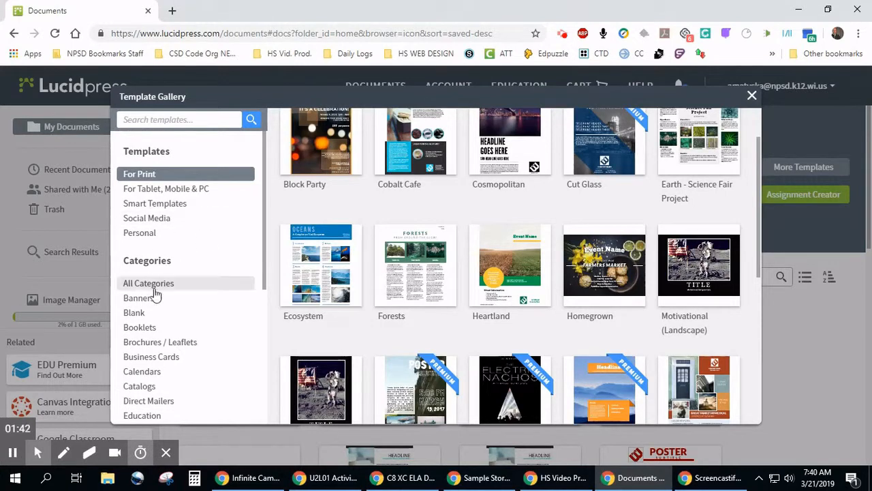
# Step: Create a new blank print document from the Blank template category
pyautogui.click(146, 311)
pyautogui.click(299, 190)
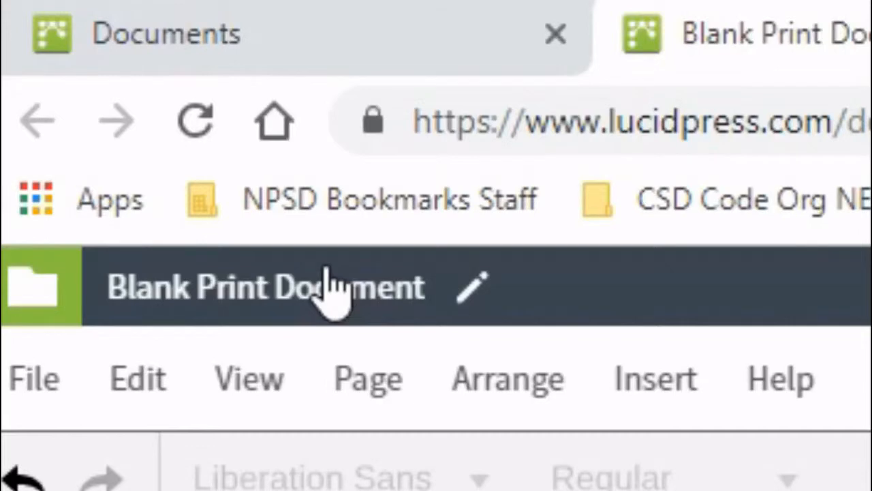
# Step: Try to rename the document with the pattern Pizzats_U7Poster_, the author's last name and _9A
pyautogui.click(90, 73)
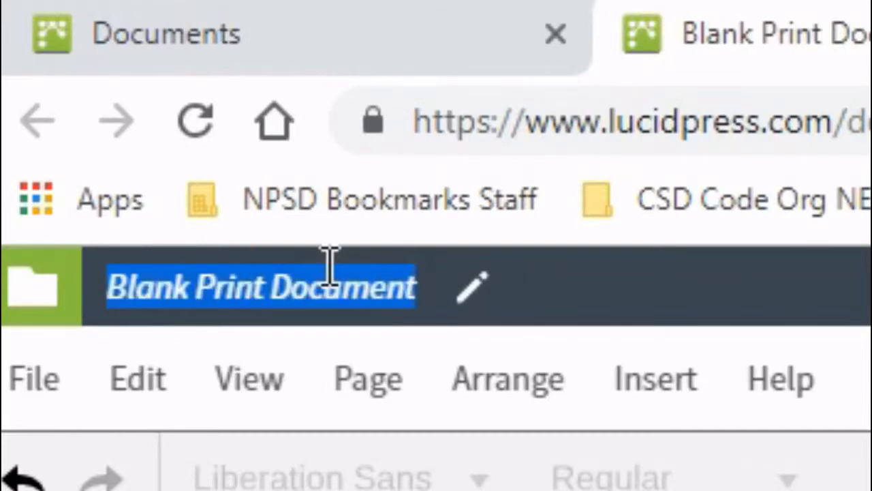
pyautogui.write('Pizzats_U7Poster_Matyska_9A')
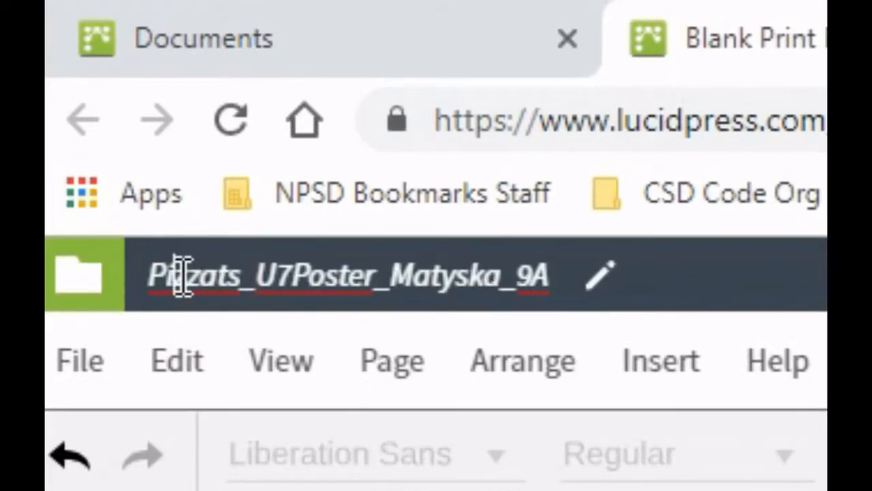
pyautogui.moveTo(258, 276); pyautogui.dragTo(552, 281)
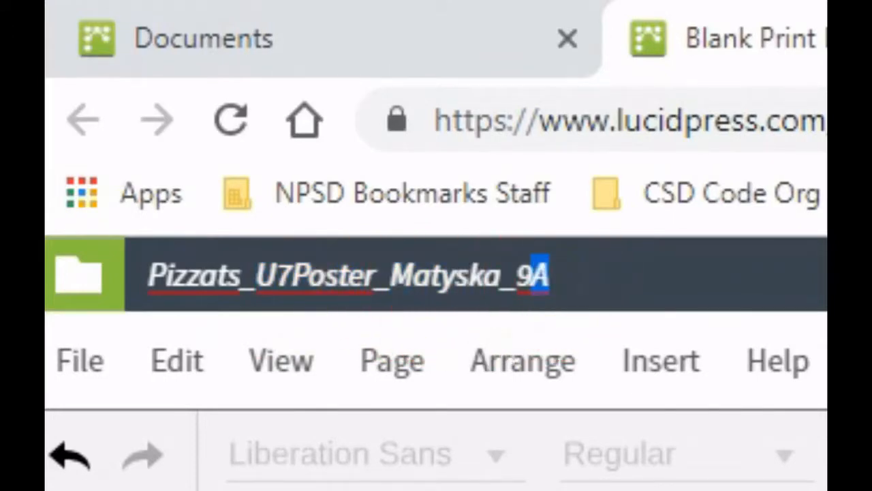
pyautogui.press('Return')
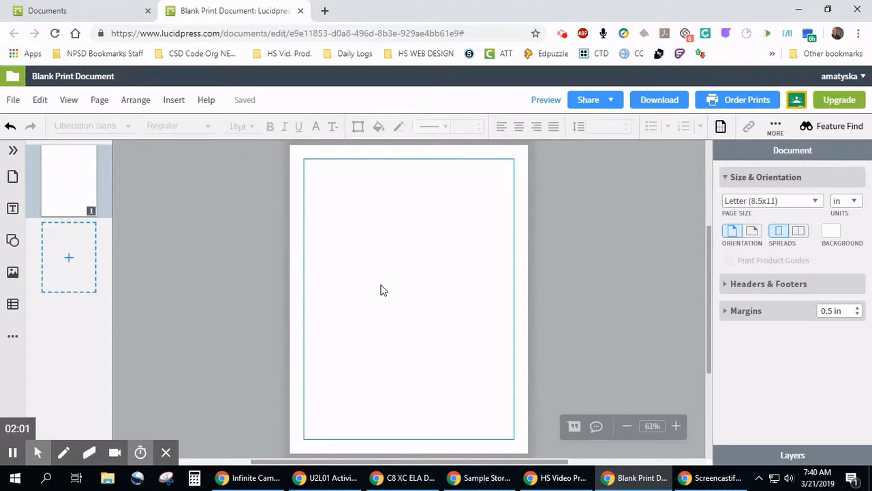
# Step: Set the document's page size to Poster (22x28)
pyautogui.click(753, 202)
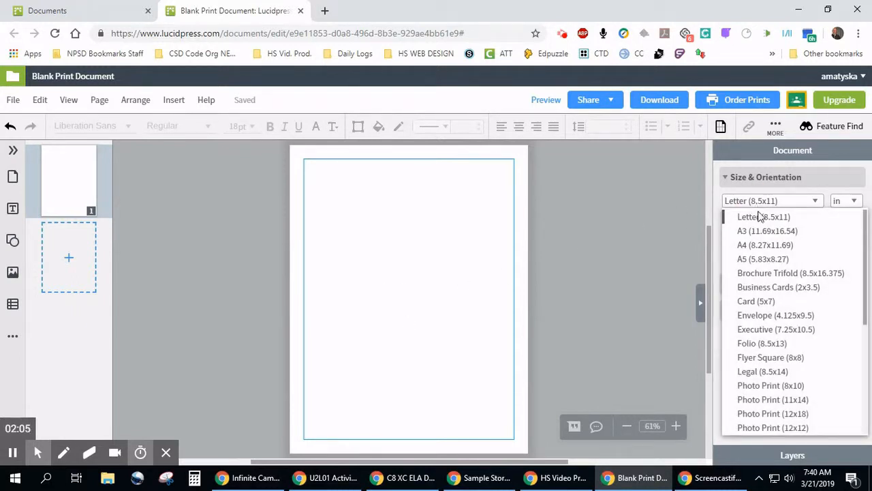
pyautogui.scroll(-3, 779, 352)
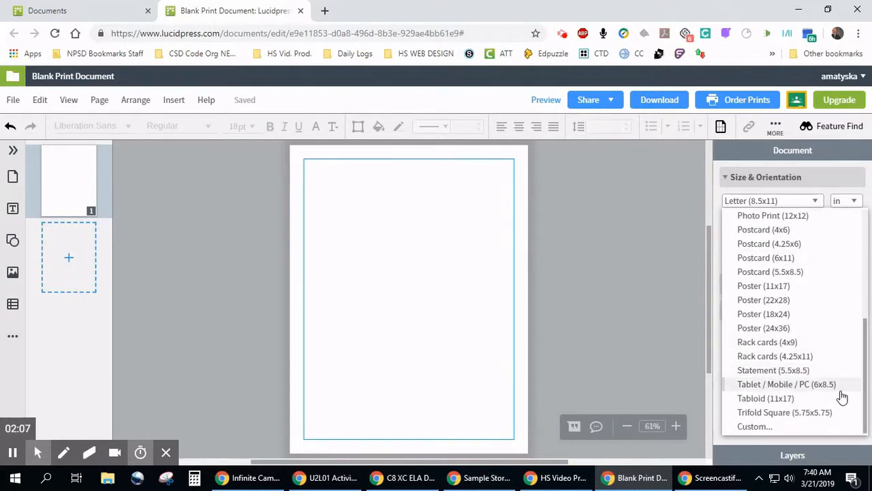
pyautogui.click(750, 300)
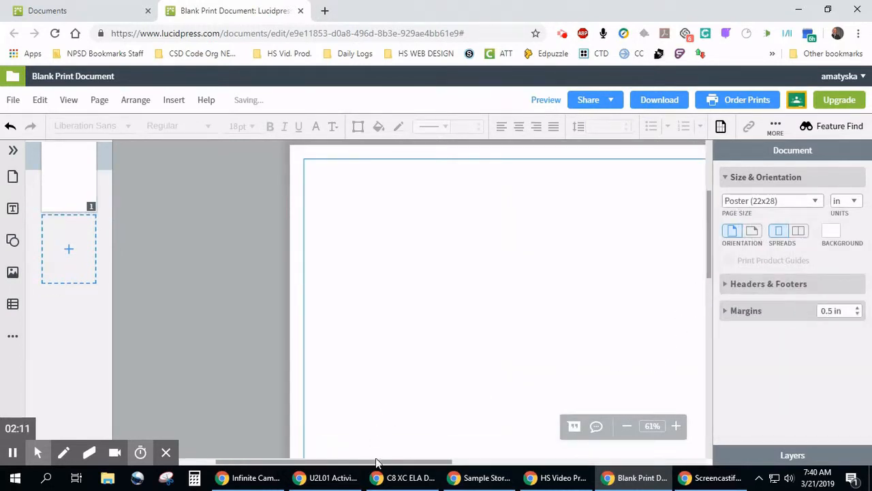
pyautogui.moveTo(376, 464); pyautogui.dragTo(456, 462)
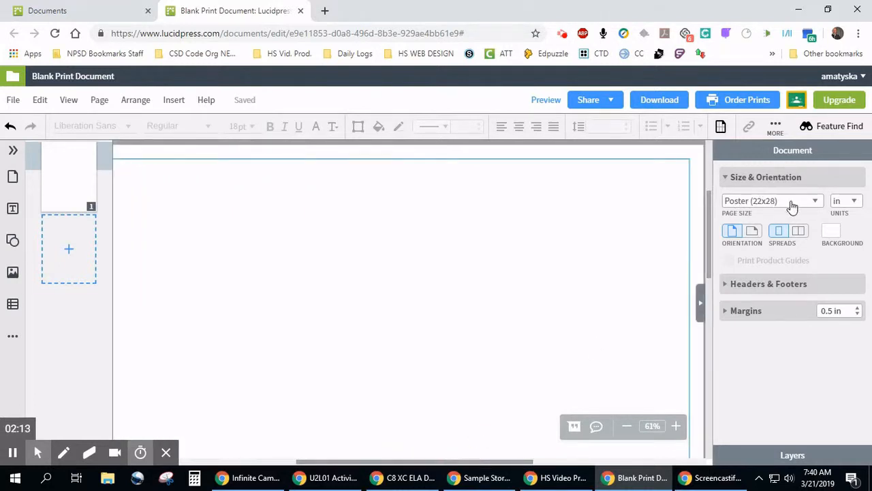
# Step: Set the document's page size to Poster (11x17) in landscape orientation
pyautogui.click(753, 230)
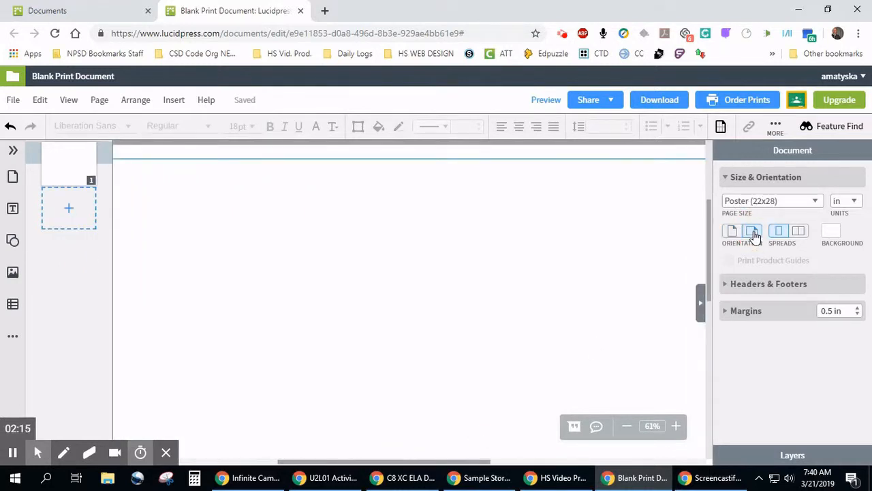
pyautogui.click(732, 231)
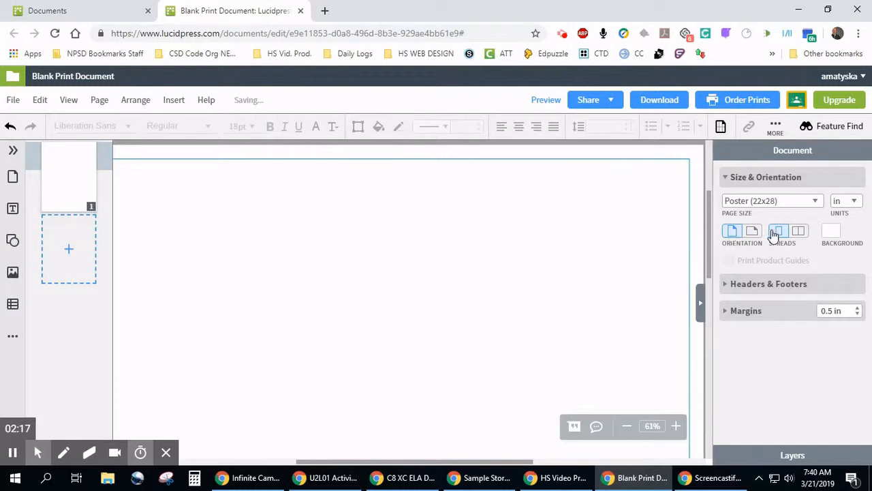
pyautogui.click(753, 230)
pyautogui.click(733, 233)
pyautogui.click(796, 201)
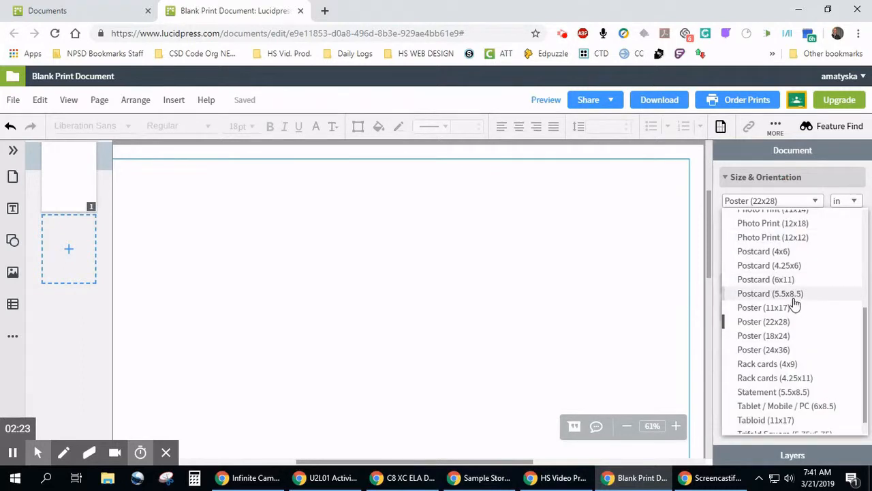
pyautogui.click(794, 308)
# Step: Fill the page background with solid blue 060af8 at 78% opacity
pyautogui.click(831, 232)
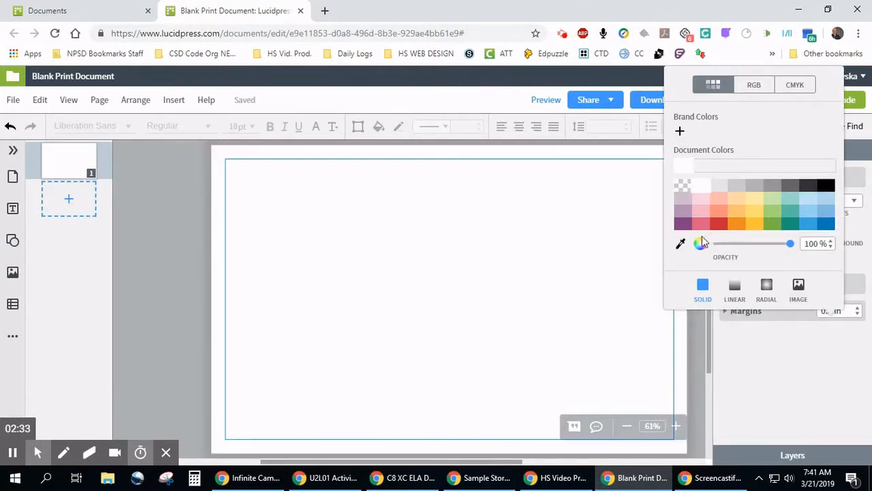
pyautogui.moveTo(787, 250); pyautogui.dragTo(773, 245)
pyautogui.click(700, 243)
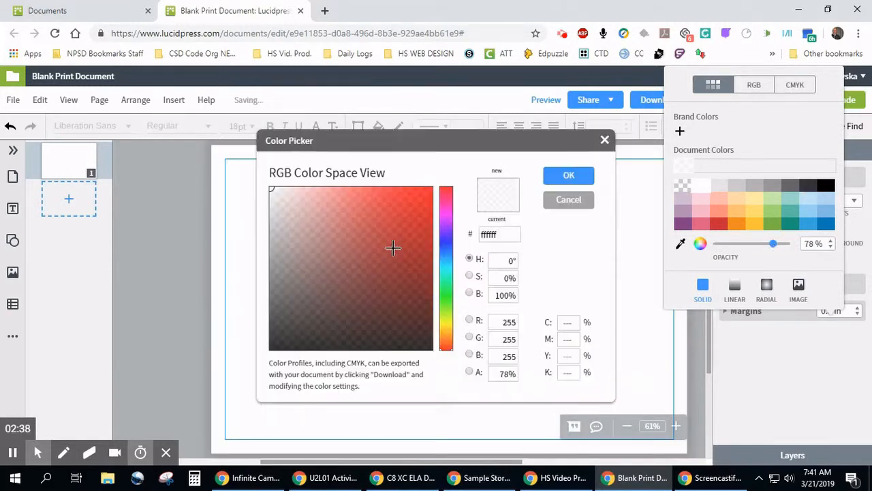
pyautogui.click(445, 240)
pyautogui.click(428, 192)
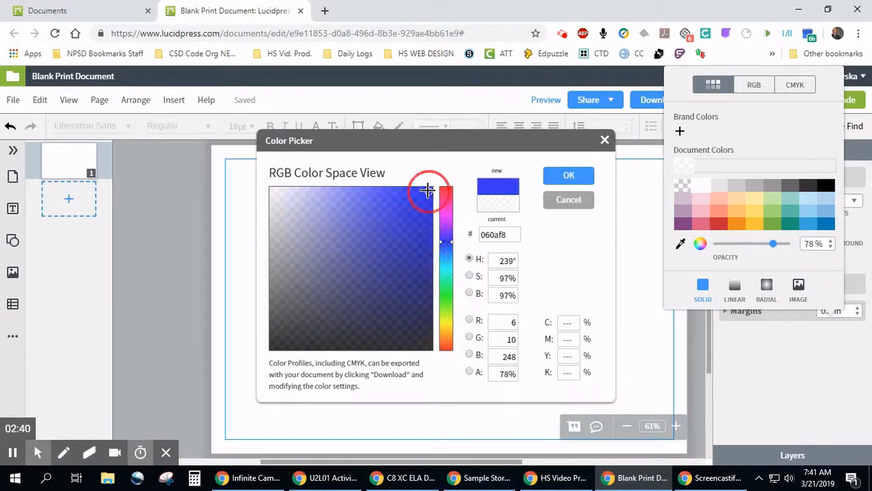
pyautogui.click(571, 175)
# Step: Try a radial gradient with a reduced radius on the page background, and settle on a linear gradient instead
pyautogui.click(764, 284)
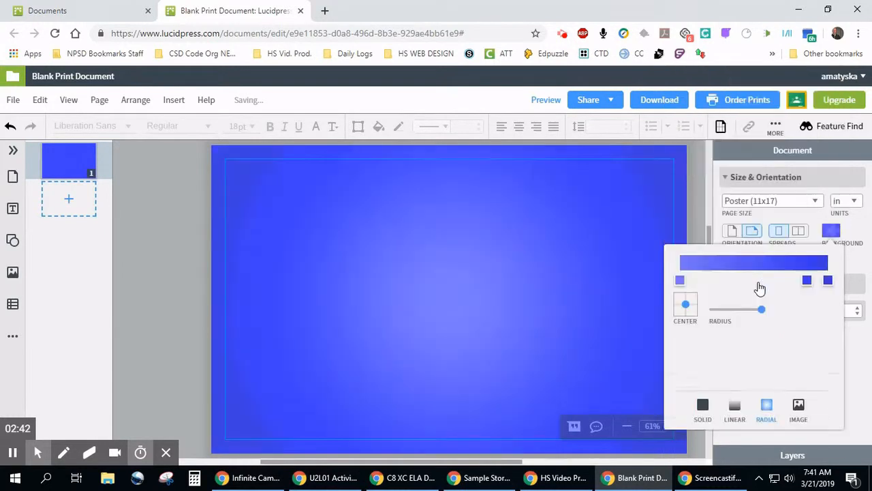
pyautogui.moveTo(762, 309); pyautogui.dragTo(745, 309)
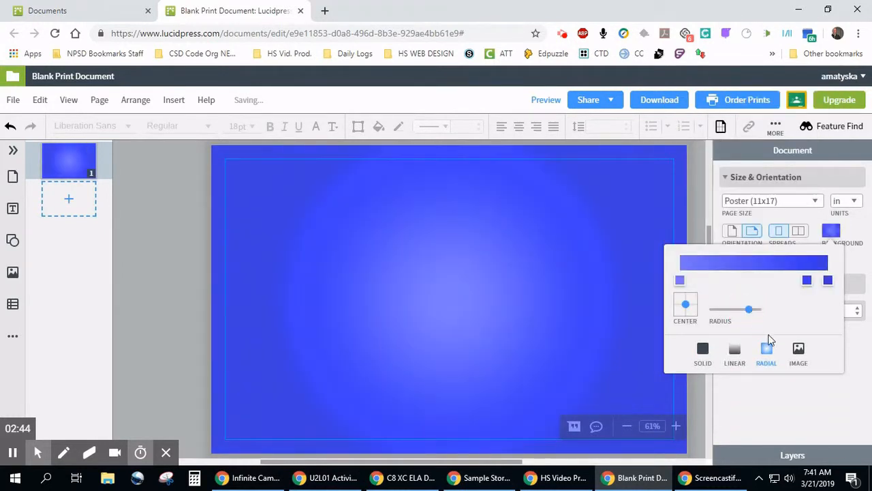
pyautogui.click(735, 351)
# Step: Show the document's layers for Page 1
pyautogui.click(794, 453)
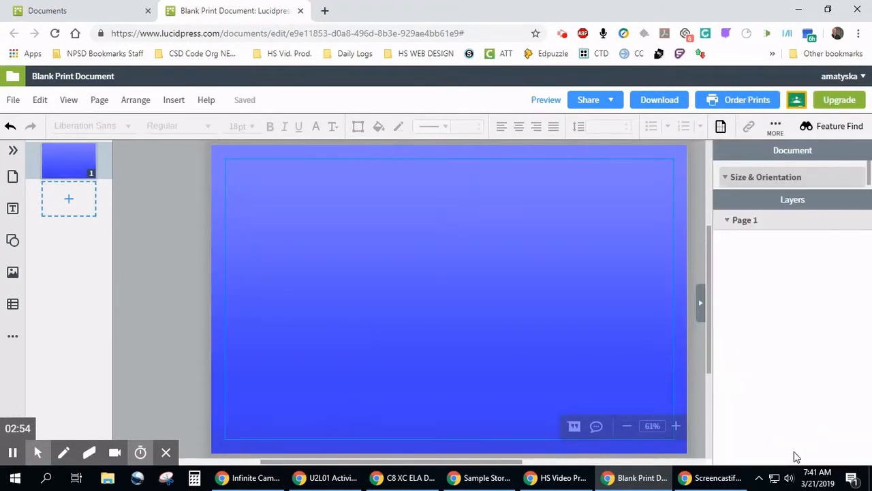
pyautogui.click(727, 221)
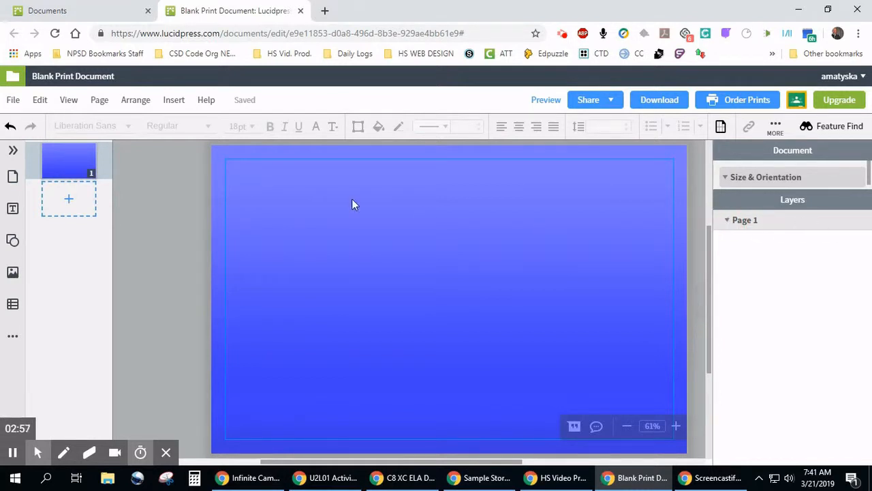
# Step: Add a Headings text box to the middle of the page and widen it to the right
pyautogui.click(732, 203)
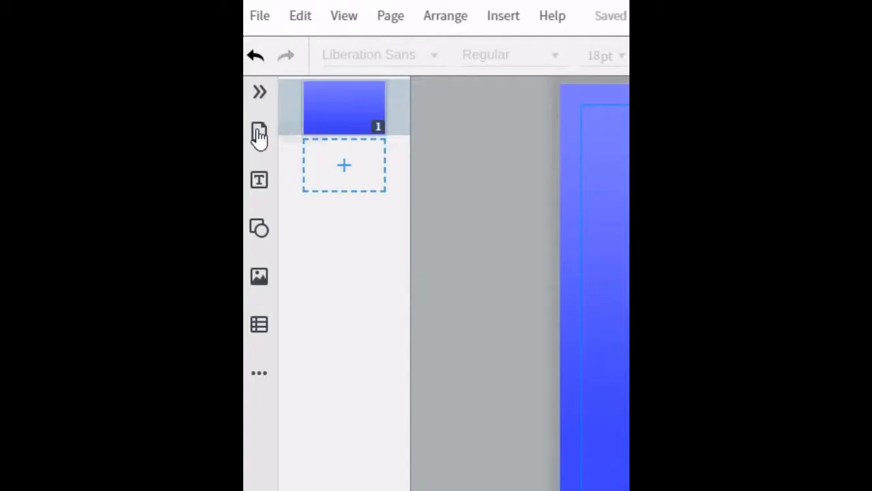
pyautogui.click(12, 208)
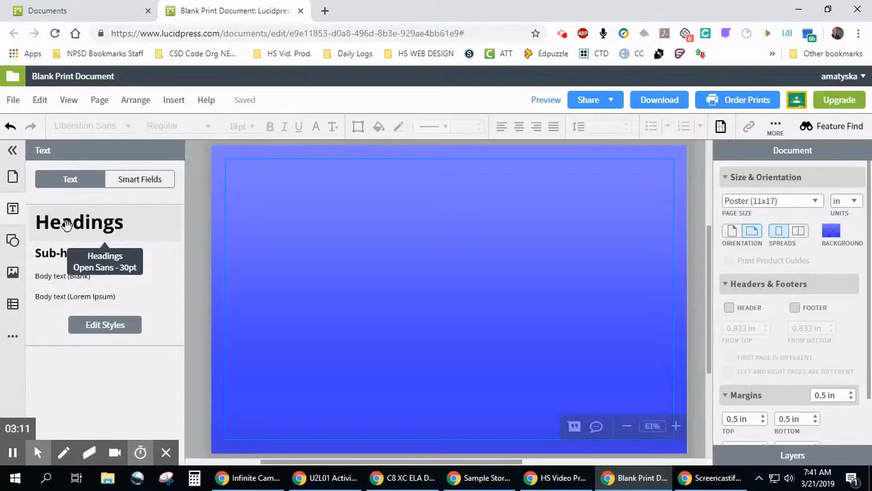
pyautogui.click(341, 208)
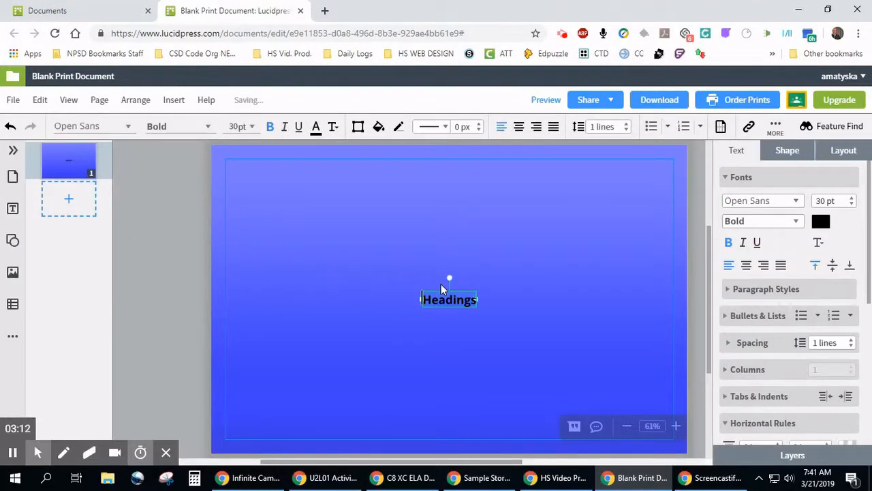
pyautogui.doubleClick(443, 300)
pyautogui.moveTo(479, 299); pyautogui.dragTo(548, 302)
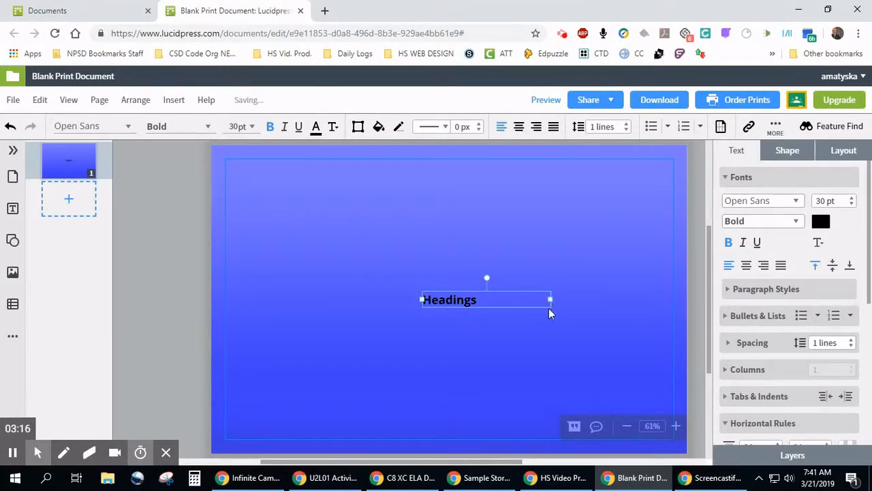
# Step: Set the heading text's font to TeXGyreTermes and its size to 72 pt
pyautogui.click(485, 302)
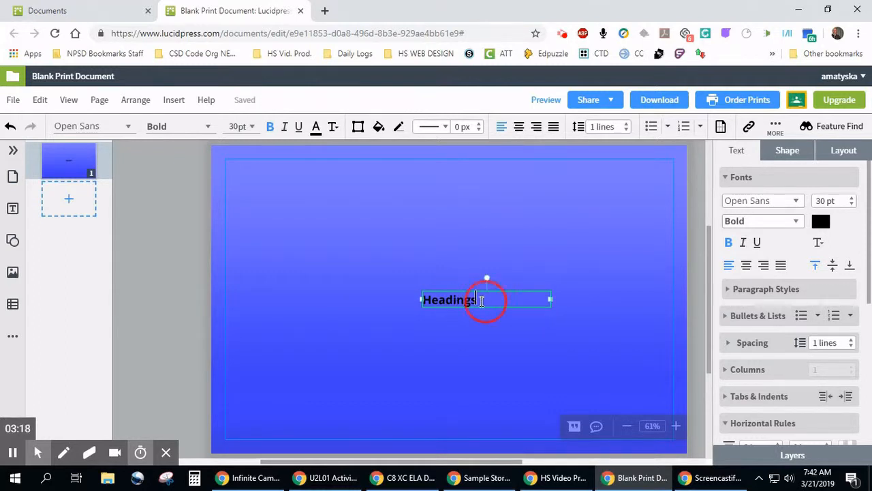
pyautogui.click(417, 301)
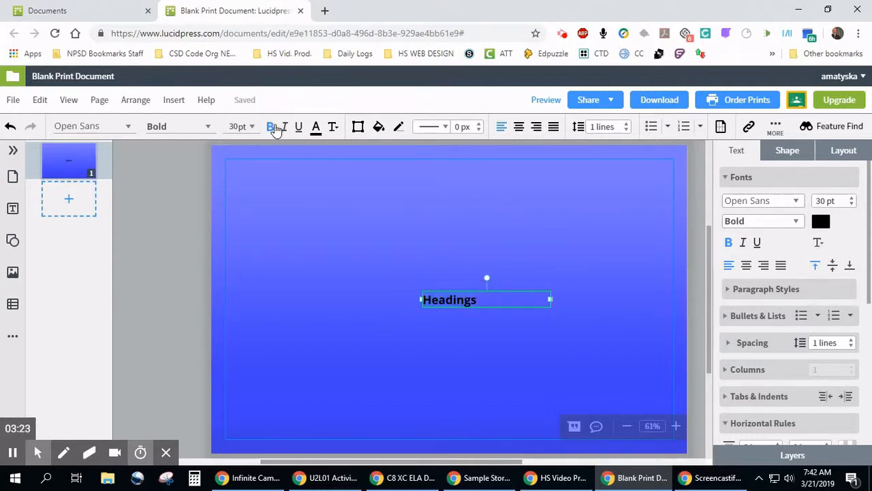
pyautogui.click(127, 126)
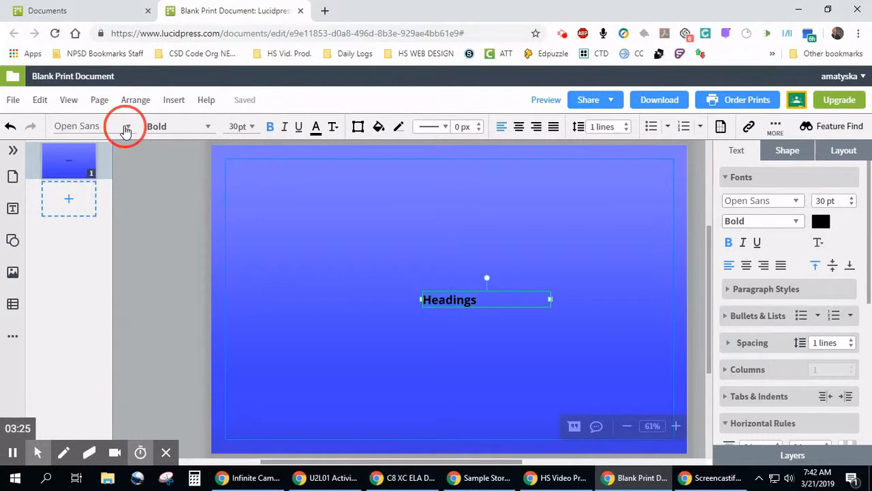
pyautogui.scroll(-3, 111, 300)
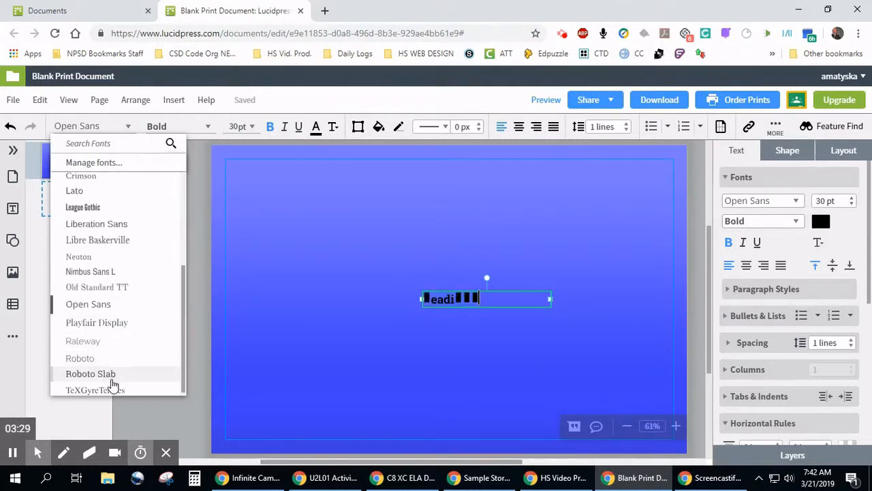
pyautogui.click(109, 389)
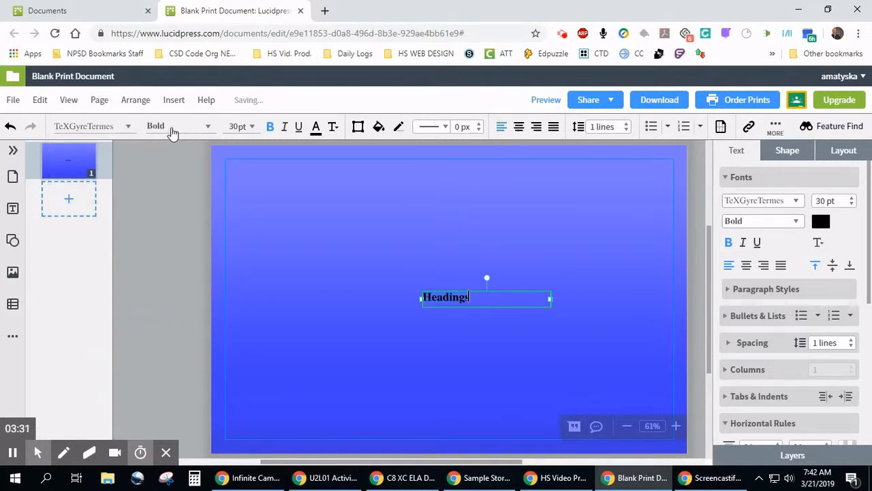
pyautogui.click(173, 127)
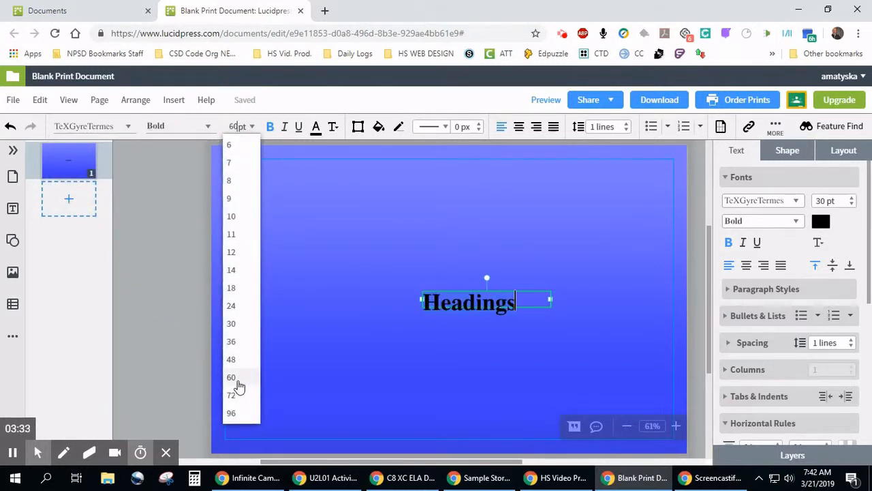
pyautogui.click(232, 395)
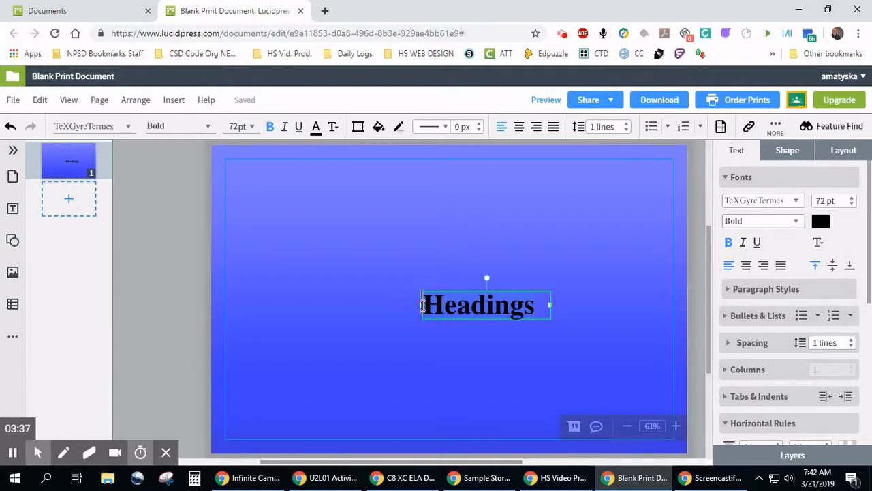
# Step: Widen the heading's text box to the left and move it near the top of the page
pyautogui.moveTo(422, 306); pyautogui.dragTo(368, 304)
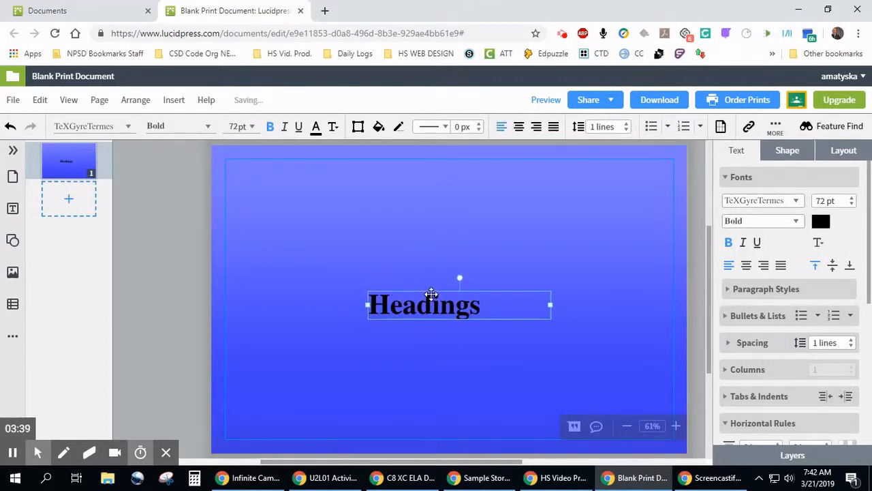
pyautogui.moveTo(425, 293); pyautogui.dragTo(451, 183)
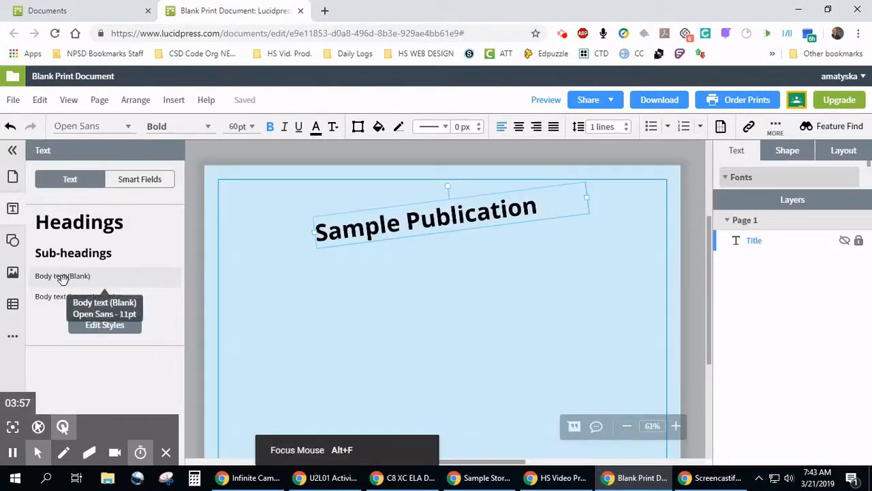
# Step: Add a blank body text box below the title, widen it to about 6.6 in, and move it further right
pyautogui.click(62, 278)
pyautogui.click(13, 213)
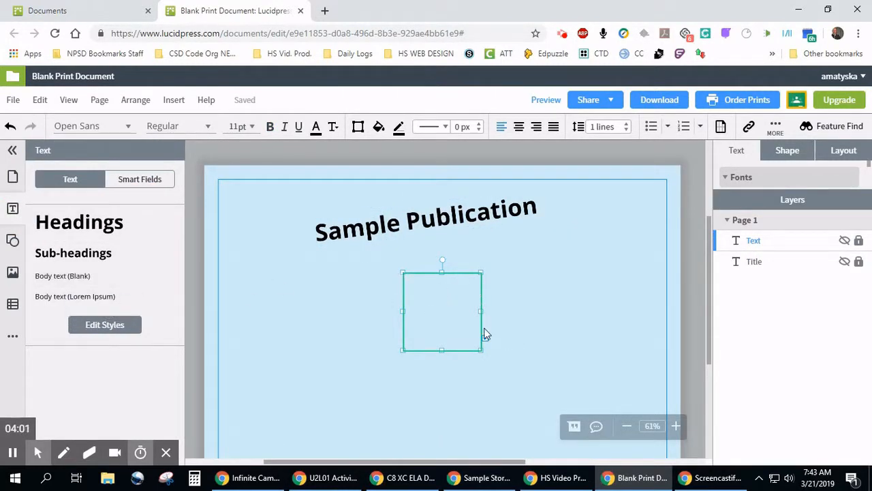
pyautogui.moveTo(482, 311); pyautogui.dragTo(590, 311)
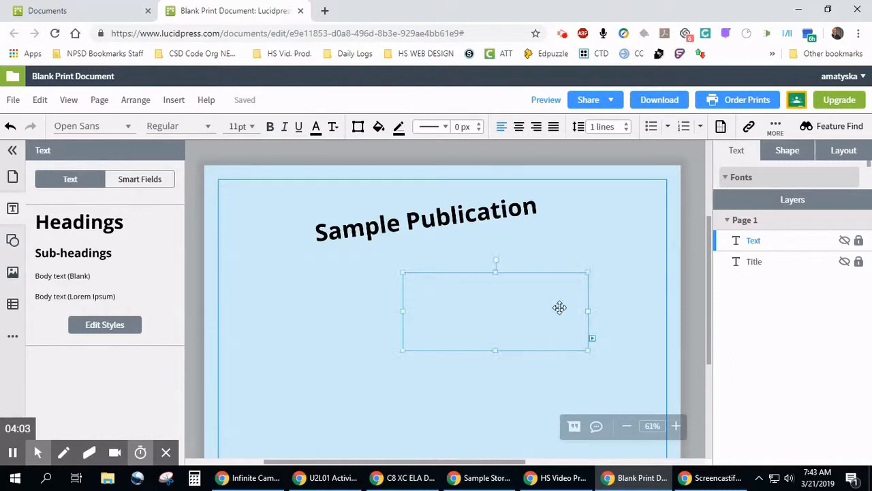
pyautogui.moveTo(522, 311); pyautogui.dragTo(554, 298)
# Step: Enter "Begin typing something..." in the body text box and set the text size to 24 pt
pyautogui.click(479, 290)
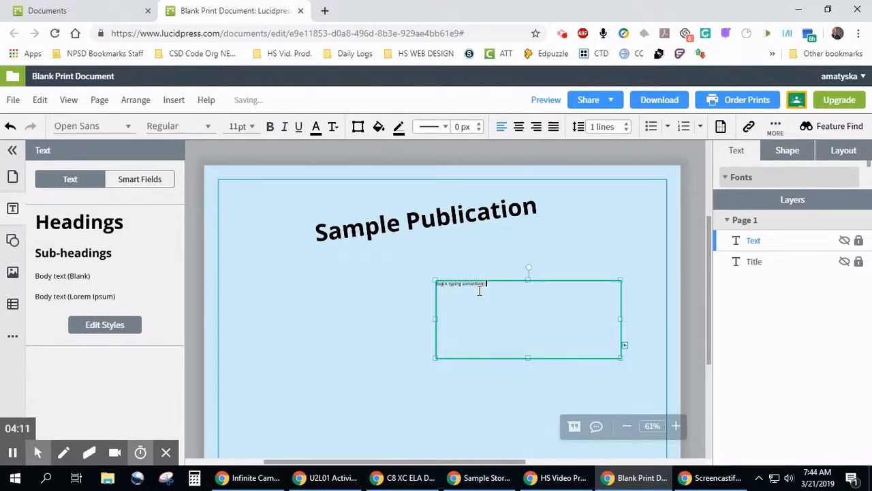
pyautogui.moveTo(480, 291); pyautogui.dragTo(427, 284)
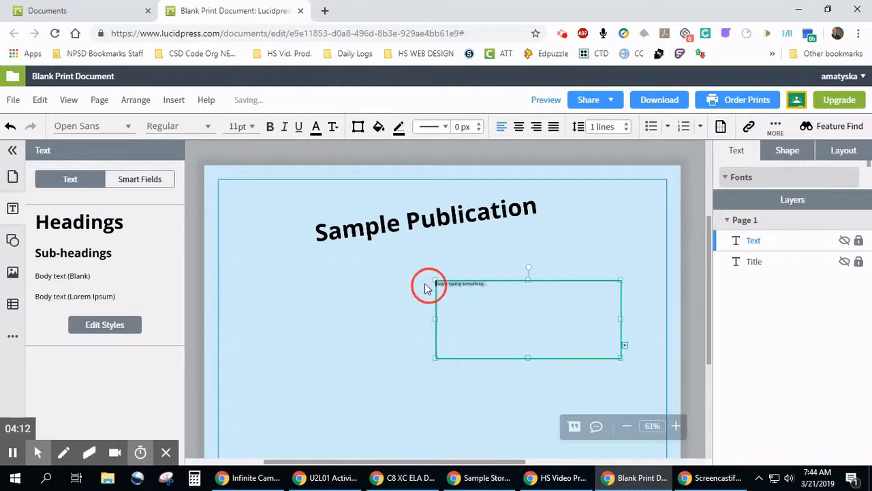
pyautogui.click(251, 128)
pyautogui.click(232, 306)
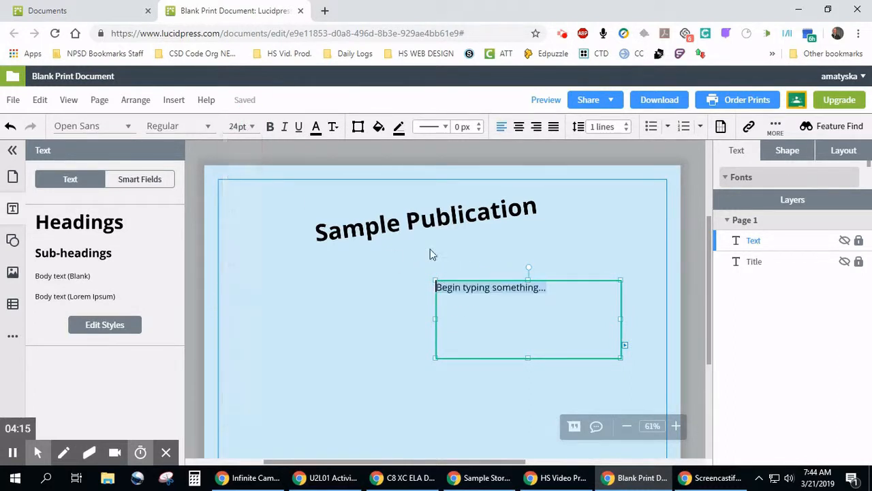
# Step: Apply a horizontal Wave warp to the body text with 74% bend and -56% horizontal distortion
pyautogui.click(791, 151)
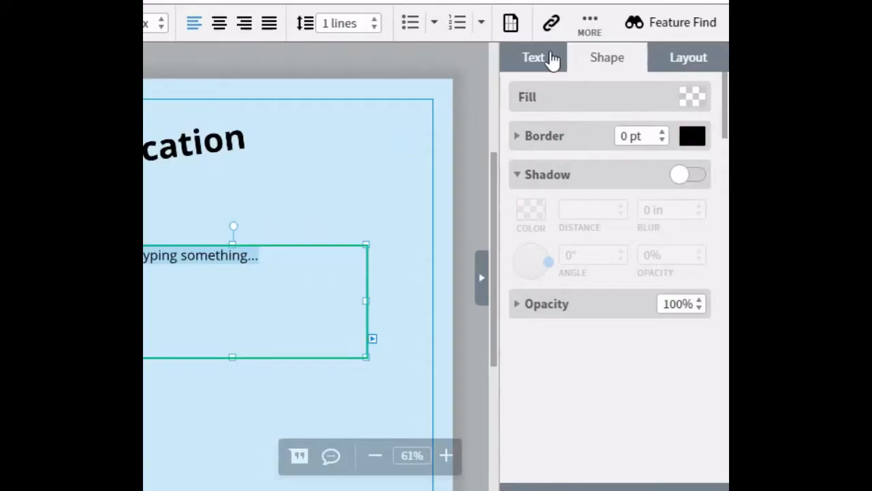
pyautogui.click(735, 150)
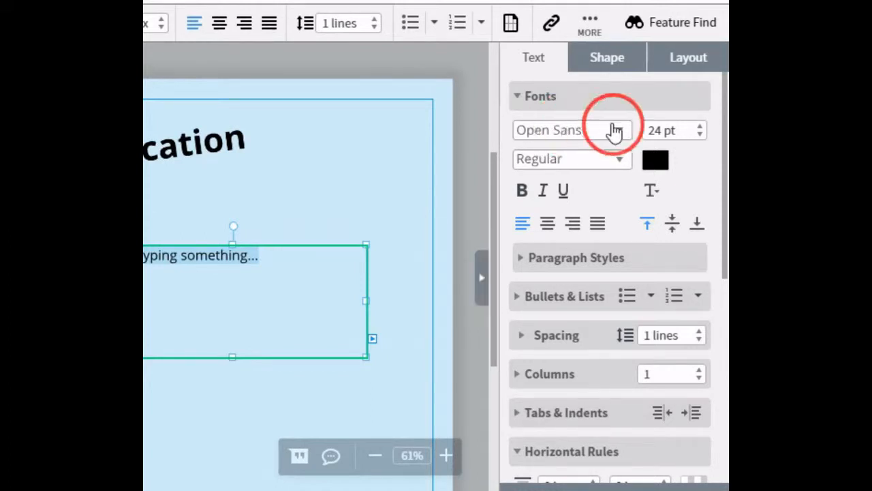
pyautogui.scroll(-6, 654, 403)
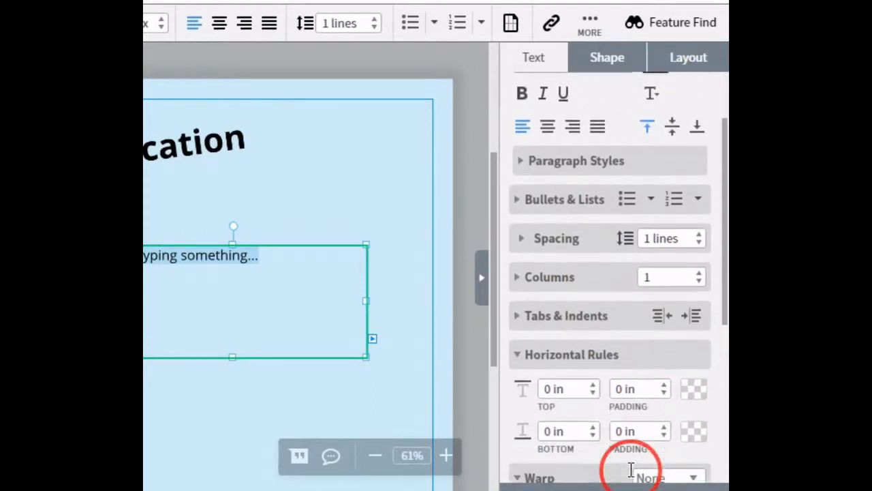
pyautogui.scroll(-1, 641, 414)
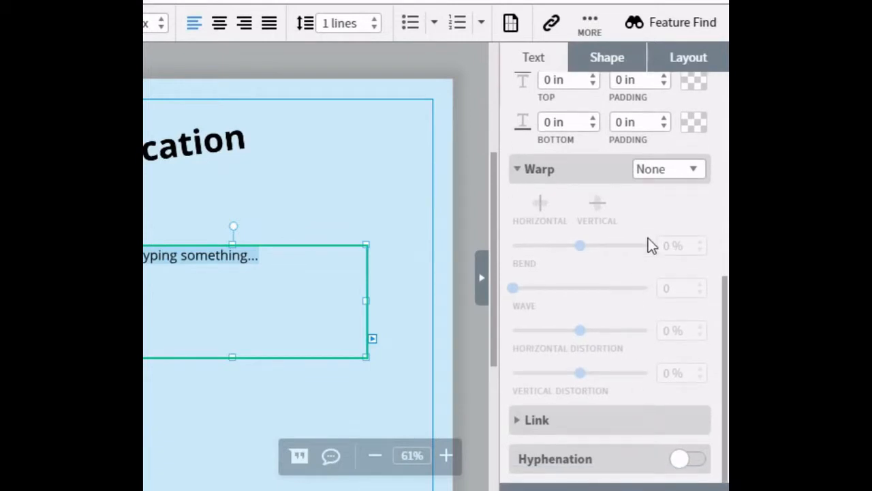
pyautogui.click(665, 172)
pyautogui.click(666, 214)
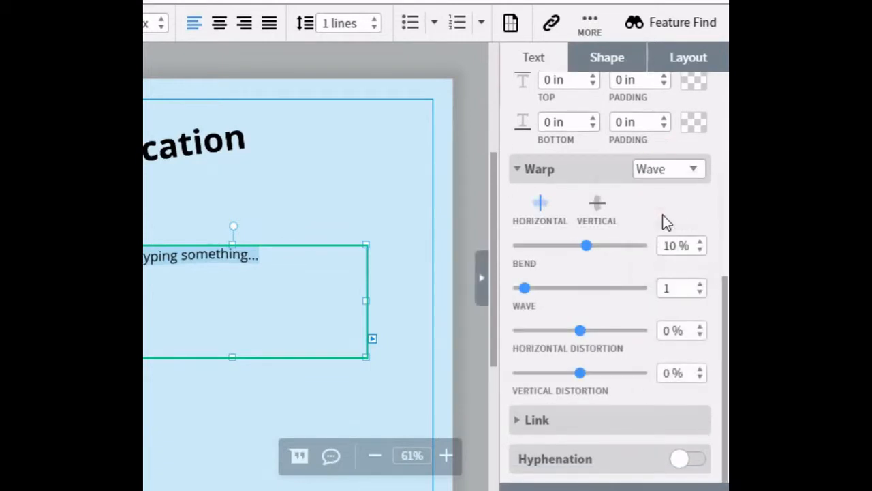
pyautogui.moveTo(587, 246); pyautogui.dragTo(631, 247)
pyautogui.moveTo(579, 330); pyautogui.dragTo(542, 331)
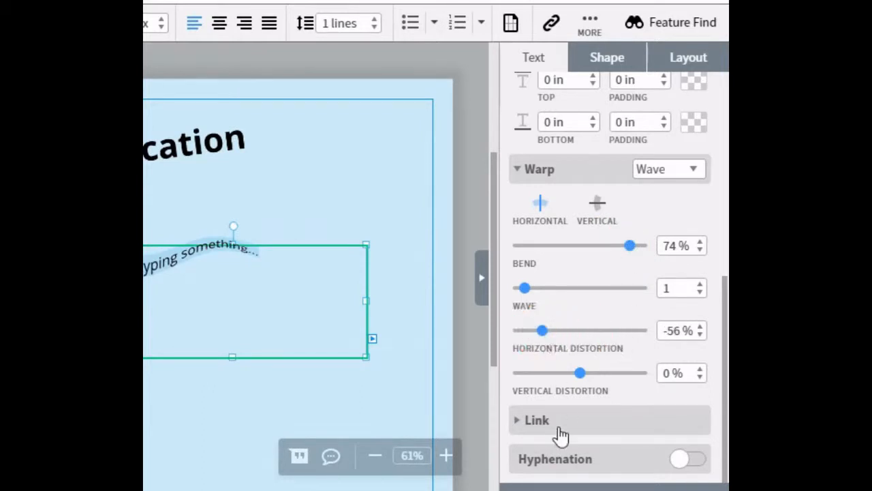
# Step: Examine the body text's link, tabs and indents, and paragraph style options, and its size and position settings
pyautogui.click(561, 430)
pyautogui.click(560, 430)
pyautogui.scroll(3, 568, 451)
pyautogui.scroll(3, 612, 399)
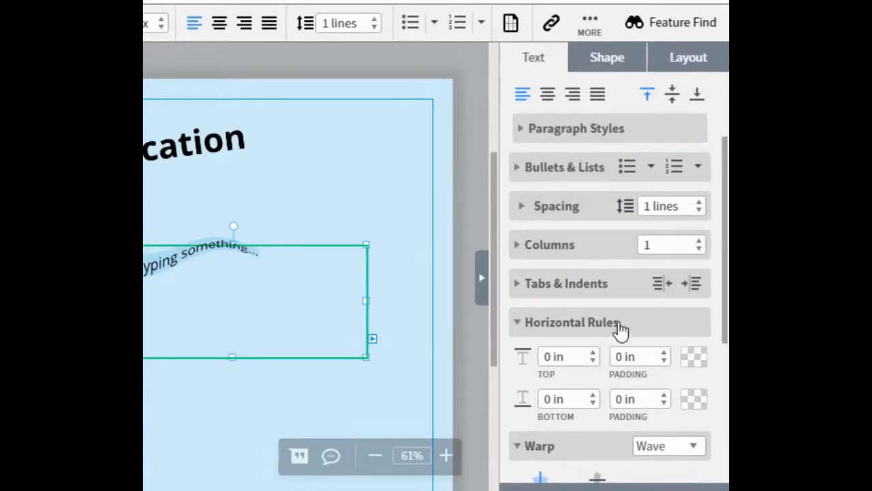
pyautogui.click(562, 294)
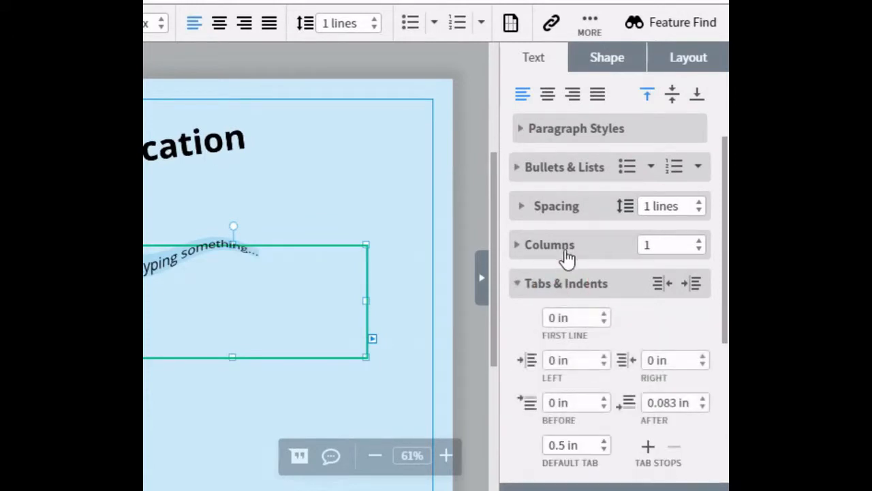
pyautogui.scroll(2, 600, 242)
pyautogui.click(580, 221)
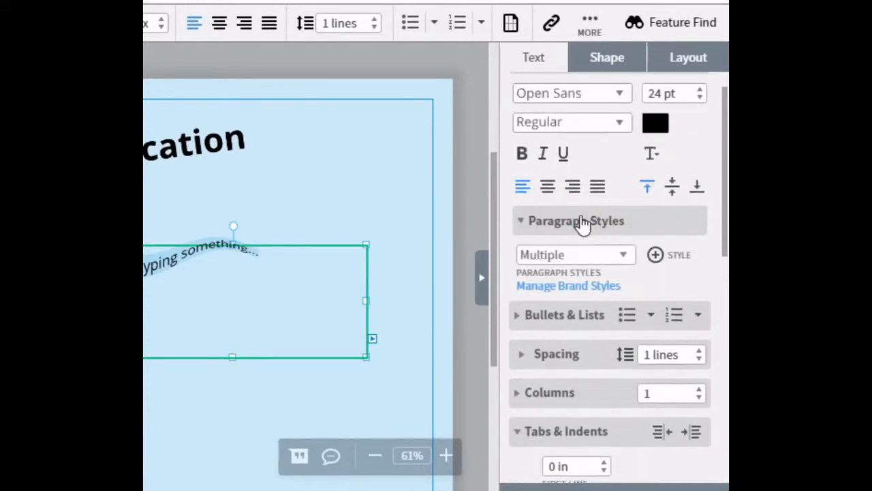
pyautogui.scroll(1, 650, 181)
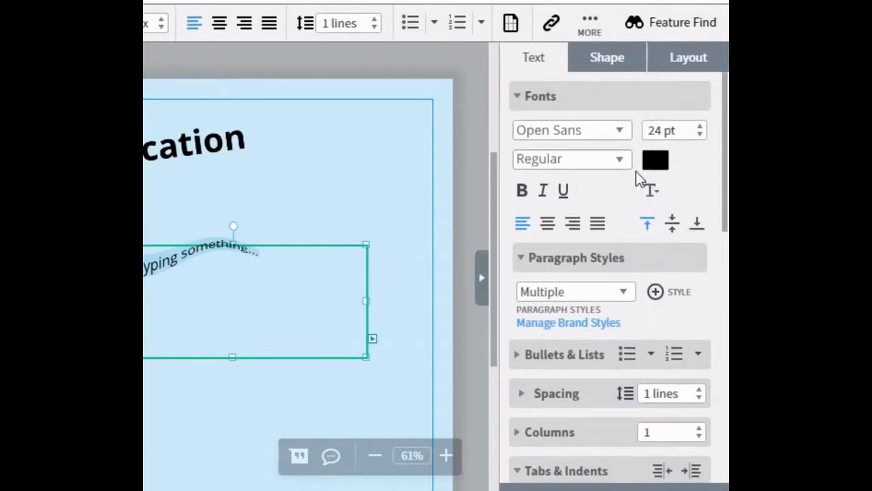
pyautogui.click(607, 59)
pyautogui.click(685, 58)
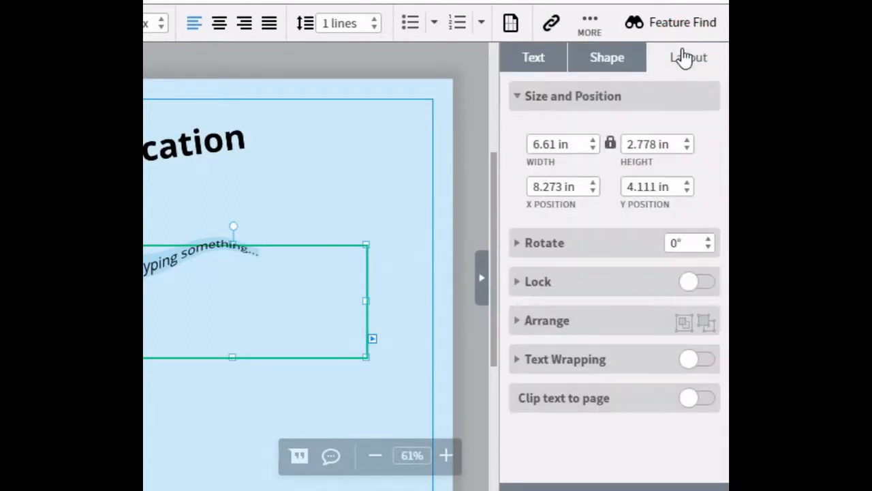
# Step: Enable a shadow on the wavy body text and on the Sample Publication title
pyautogui.click(617, 58)
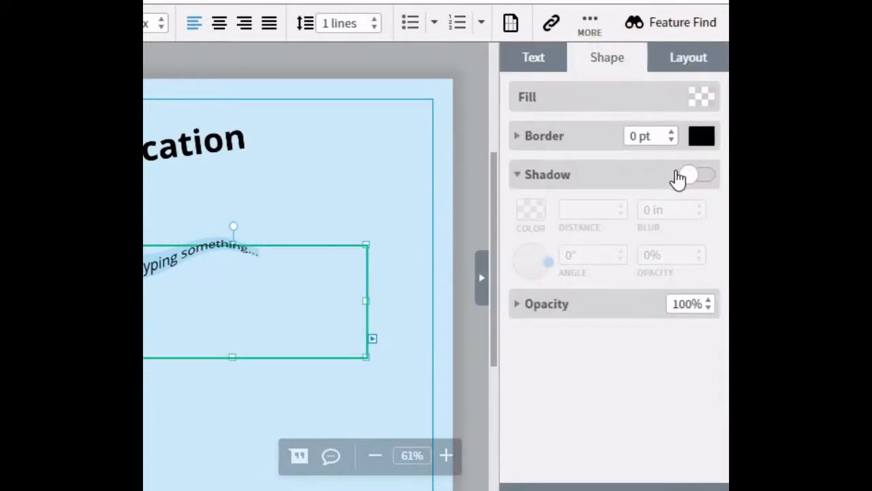
pyautogui.click(700, 177)
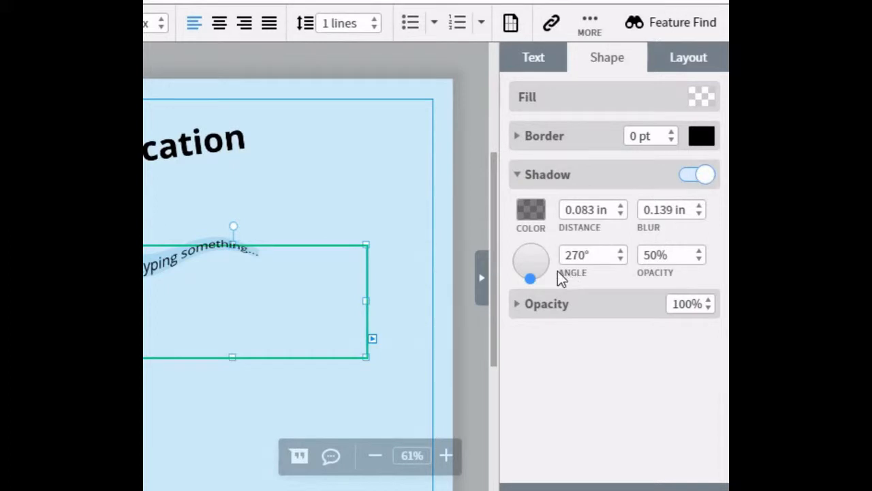
pyautogui.click(194, 145)
pyautogui.click(687, 177)
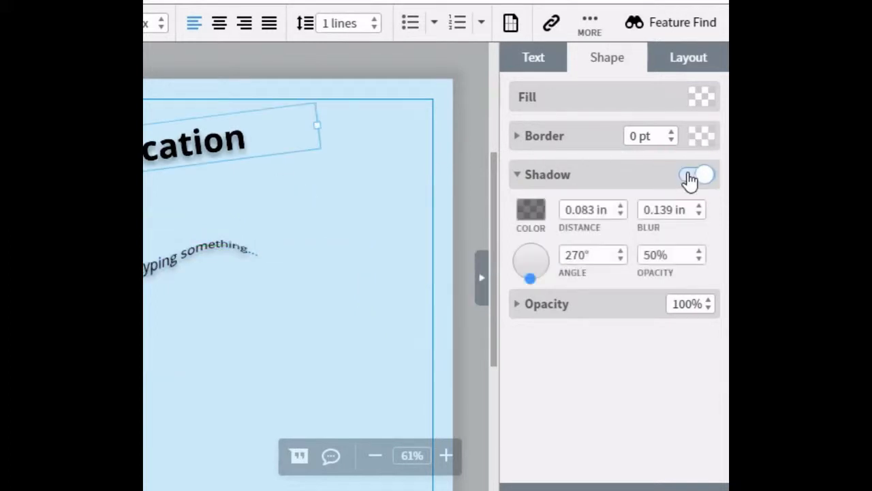
# Step: Set the title's shadow colour to black and its shadow angle to 182°
pyautogui.click(531, 209)
pyautogui.click(633, 351)
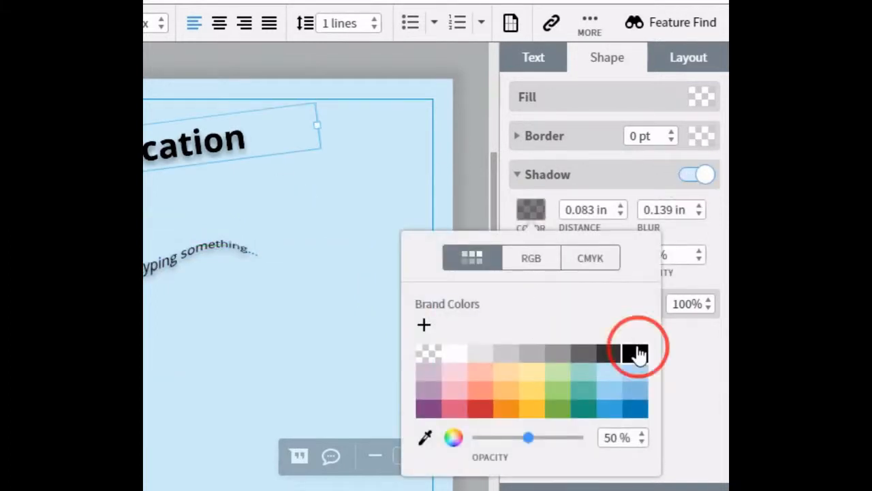
pyautogui.moveTo(530, 278); pyautogui.dragTo(499, 266)
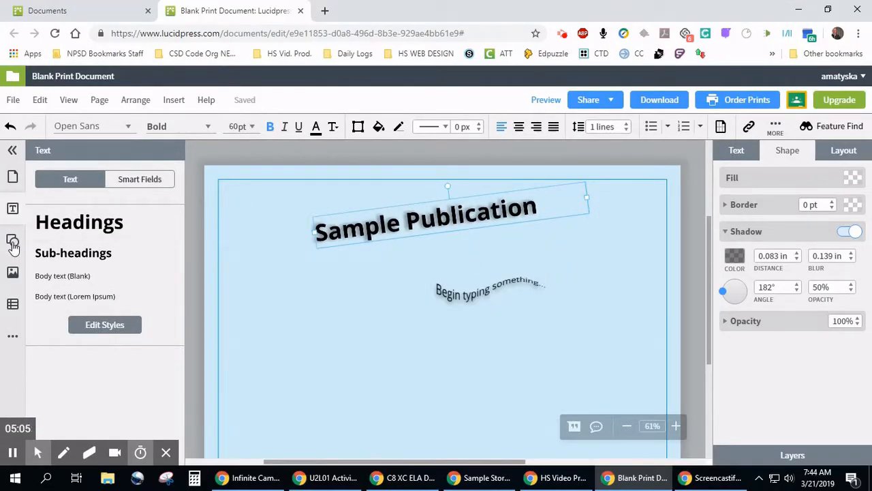
pyautogui.click(247, 232)
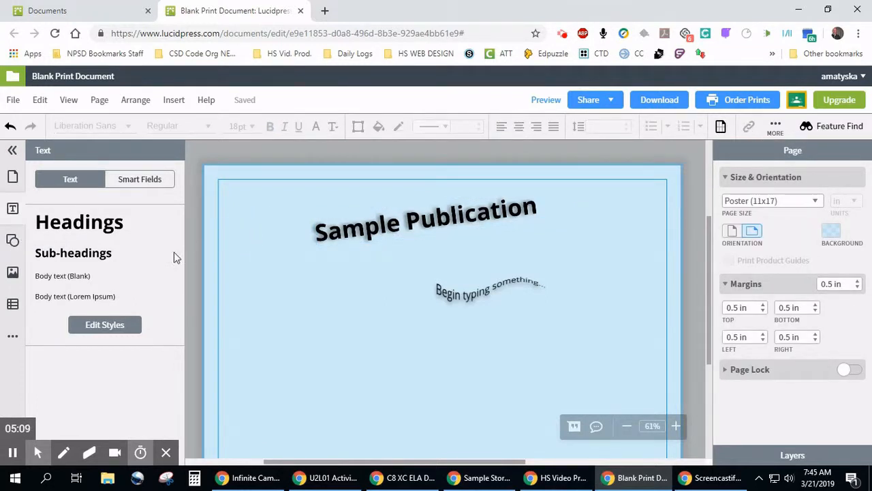
# Step: Place a right-pointing block arrow below the start of the title and fill it with solid golden yellow
pyautogui.click(19, 248)
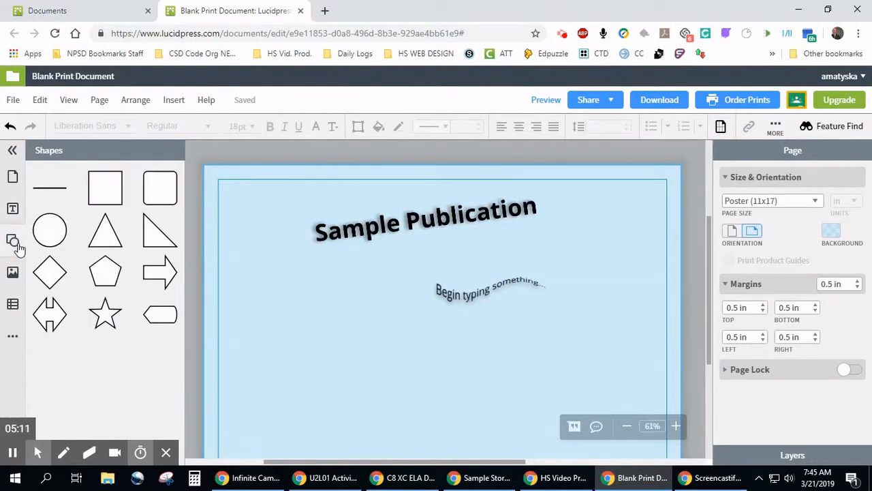
pyautogui.moveTo(157, 276); pyautogui.dragTo(298, 277)
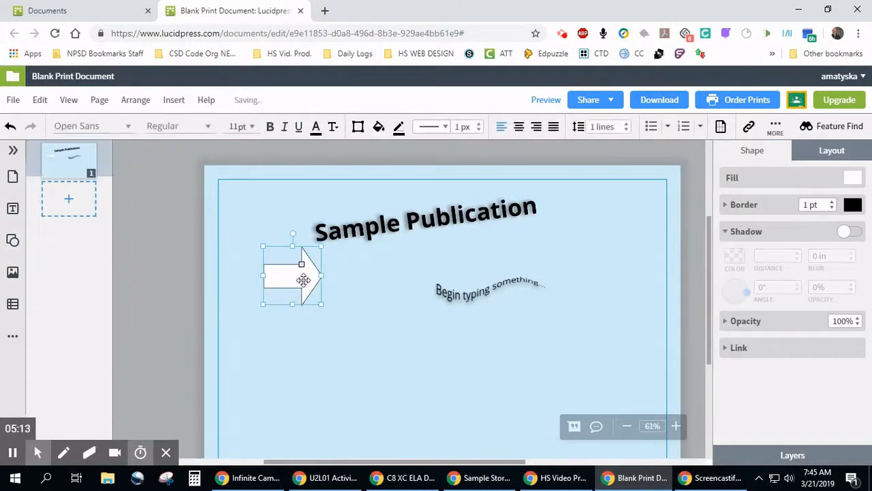
pyautogui.click(362, 129)
pyautogui.click(379, 128)
pyautogui.click(384, 310)
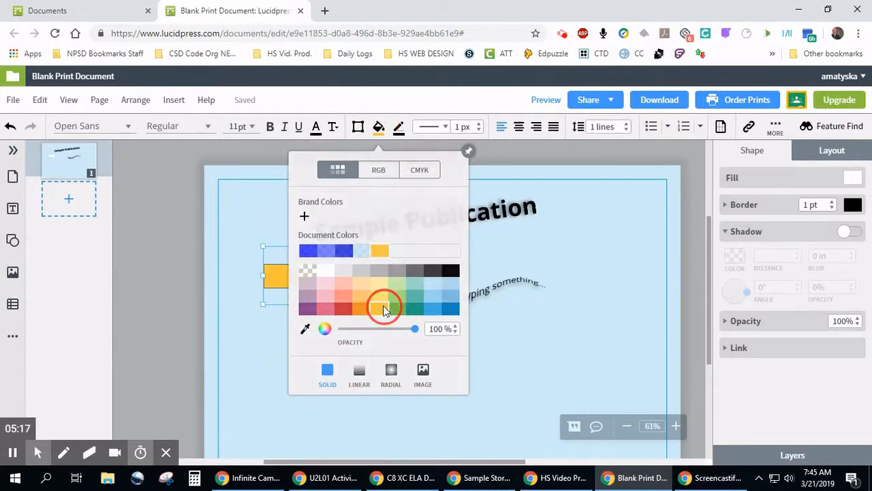